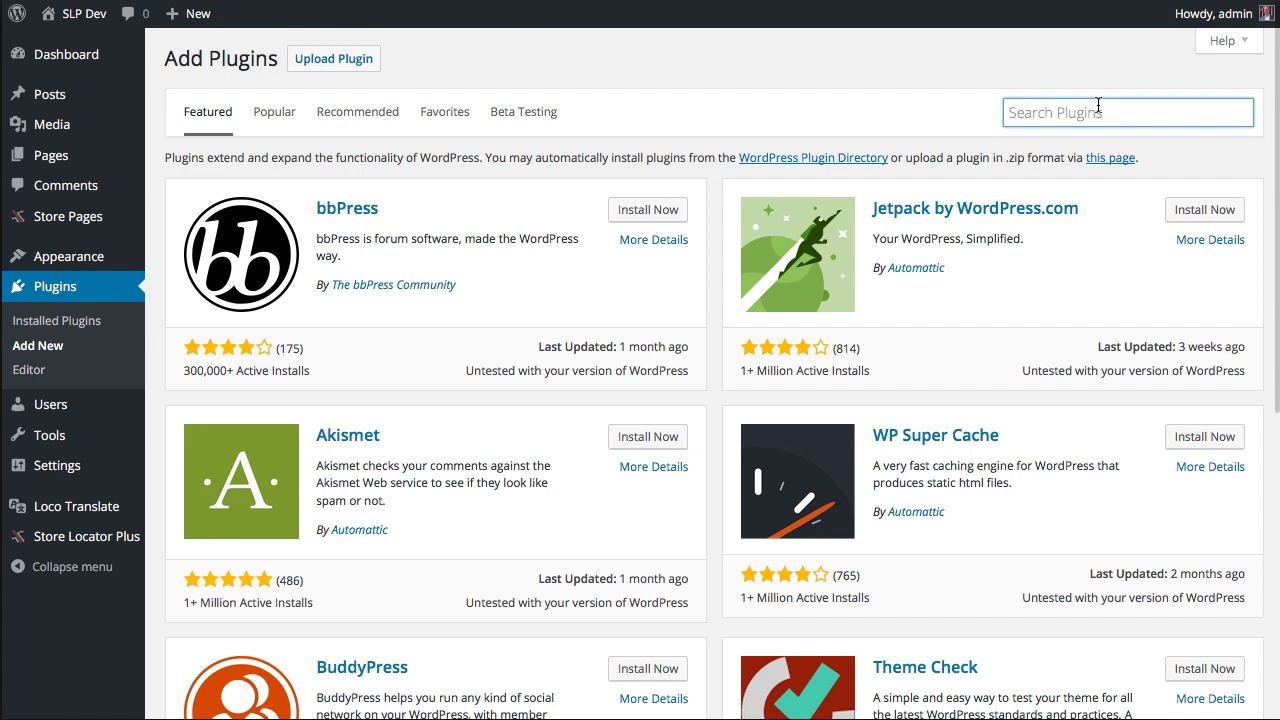
Search the plugin directory for 'Loco Translate'.
text(Loco Tran)
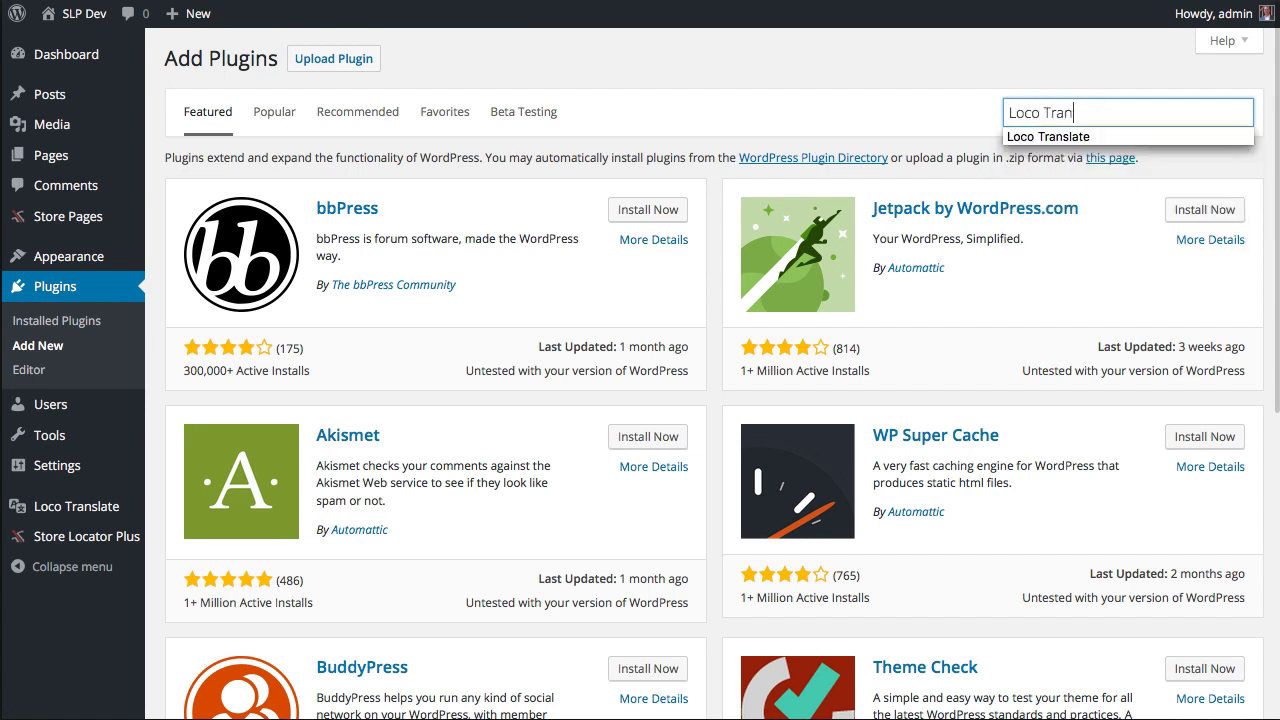
text(slate)
key(Return)
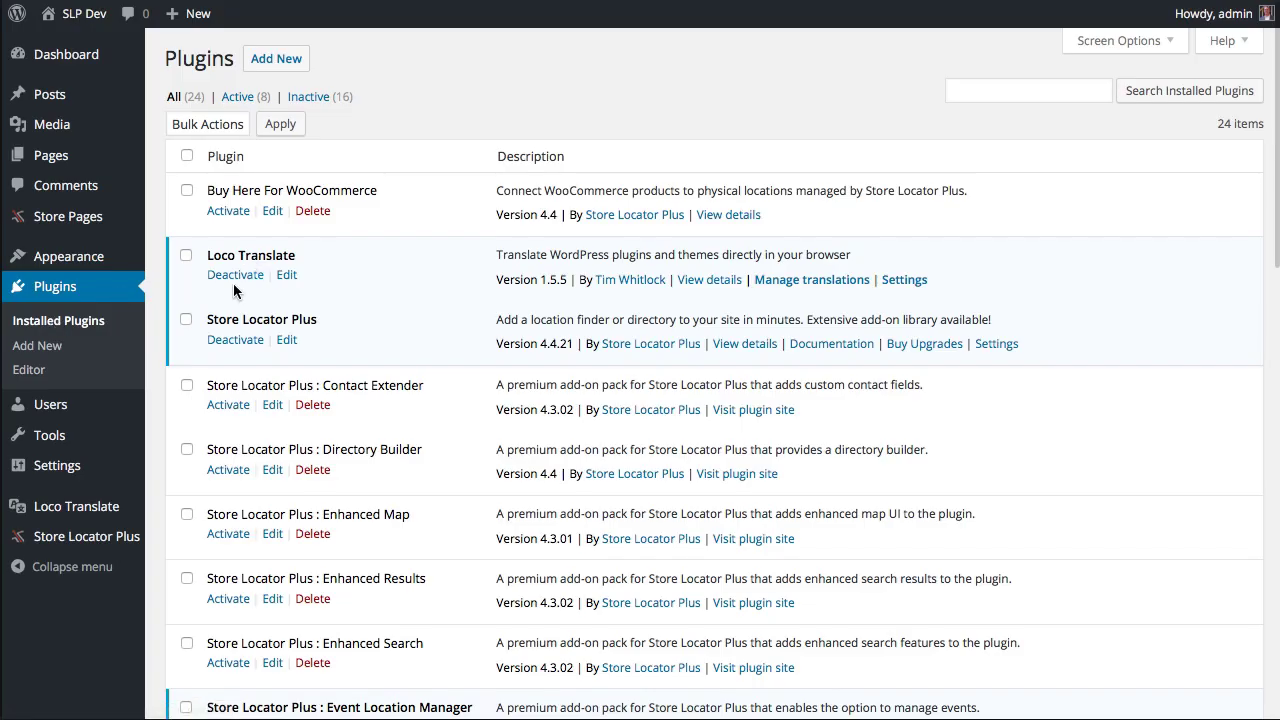
Bring up the Loco Translate sidebar menu to reach Manage translations.
mouse_move(62, 511)
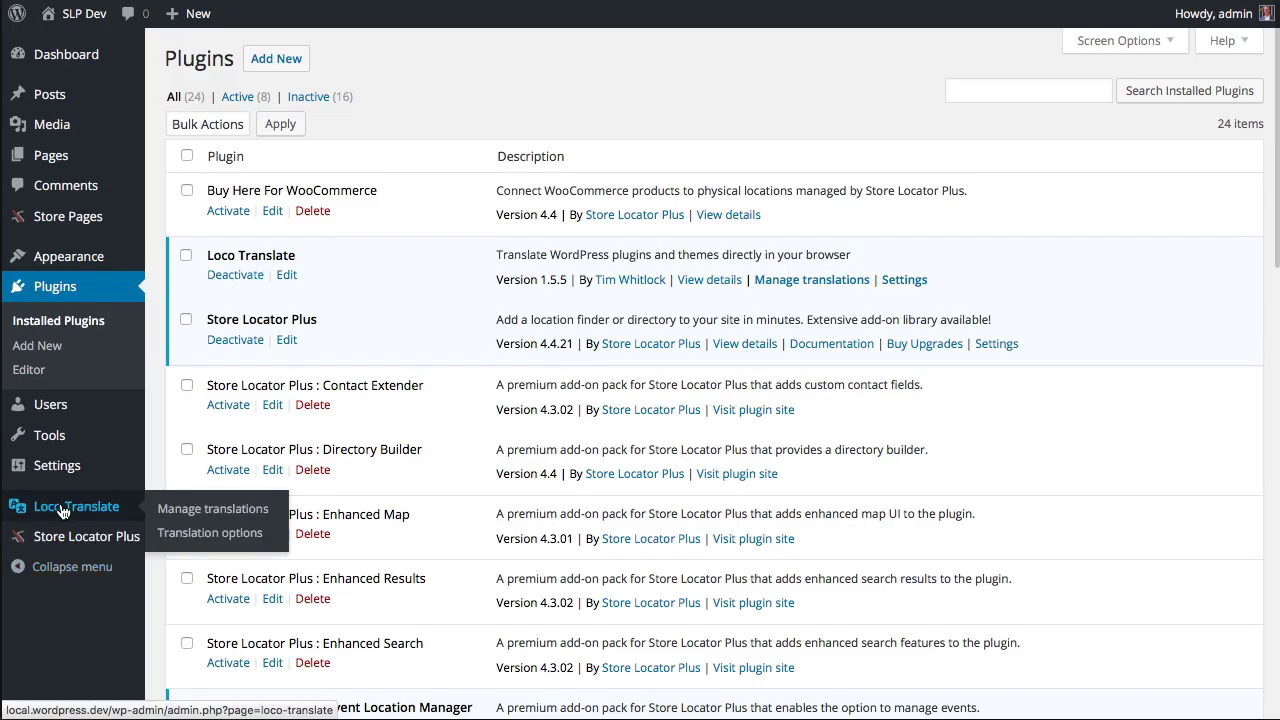
click(190, 510)
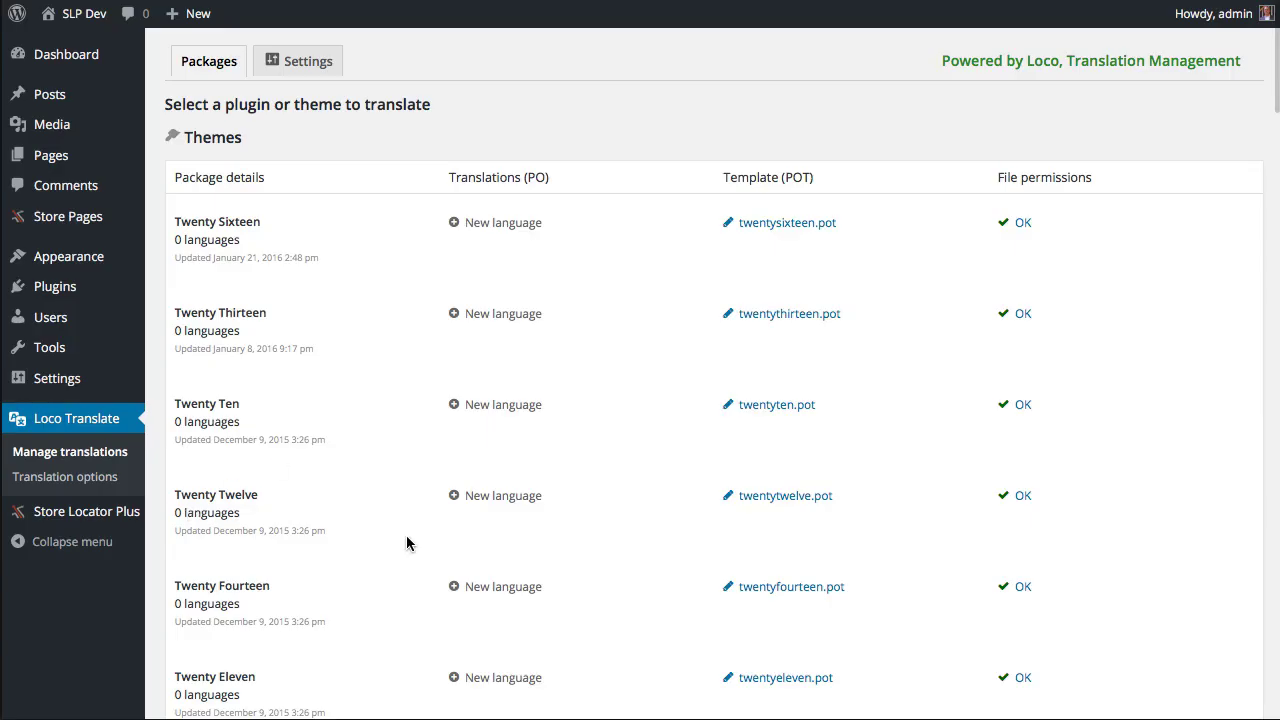
scroll(405, 543, down, 10)
scroll(411, 566, down, 1)
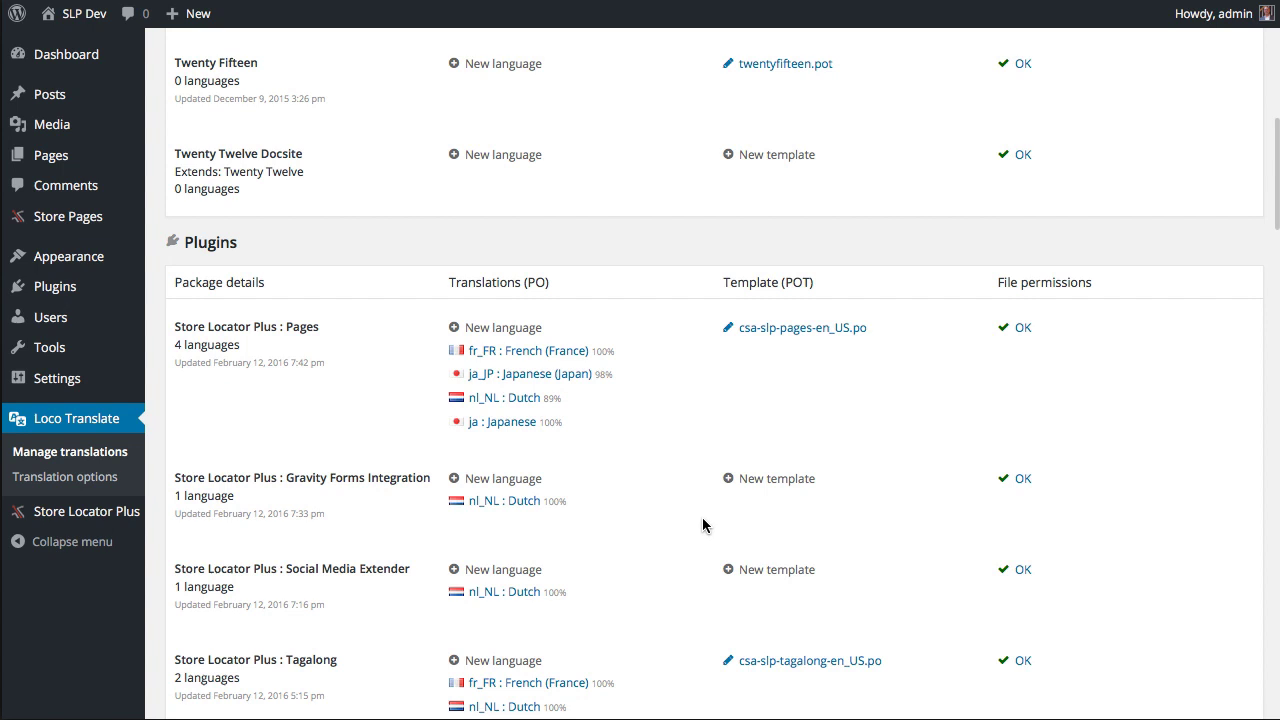
scroll(640, 510, down, 7)
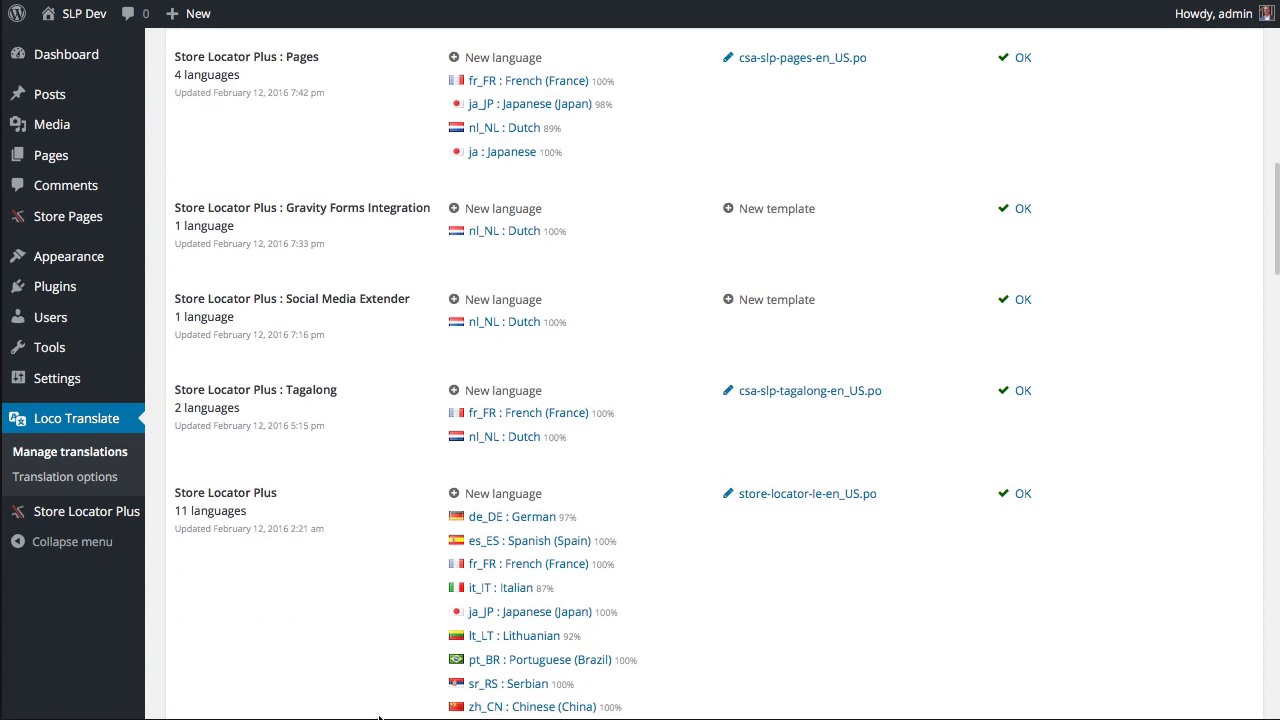
scroll(664, 426, up, 3)
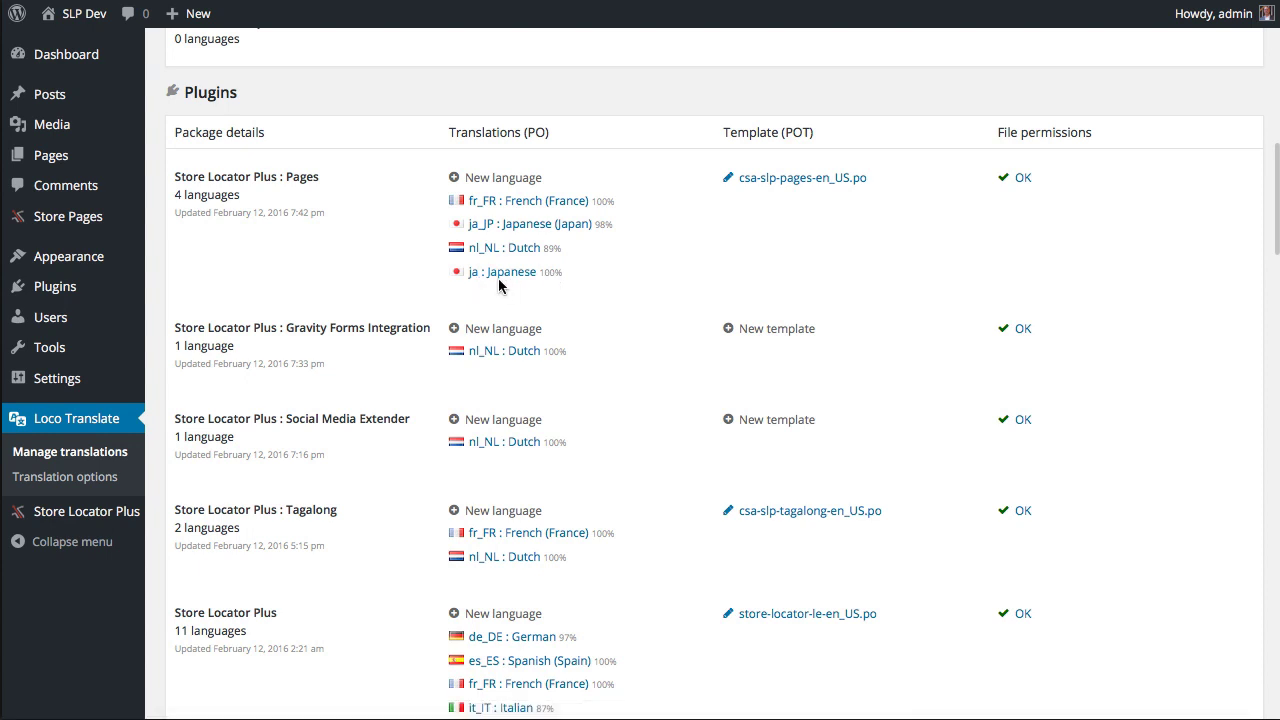
mouse_move(551, 278)
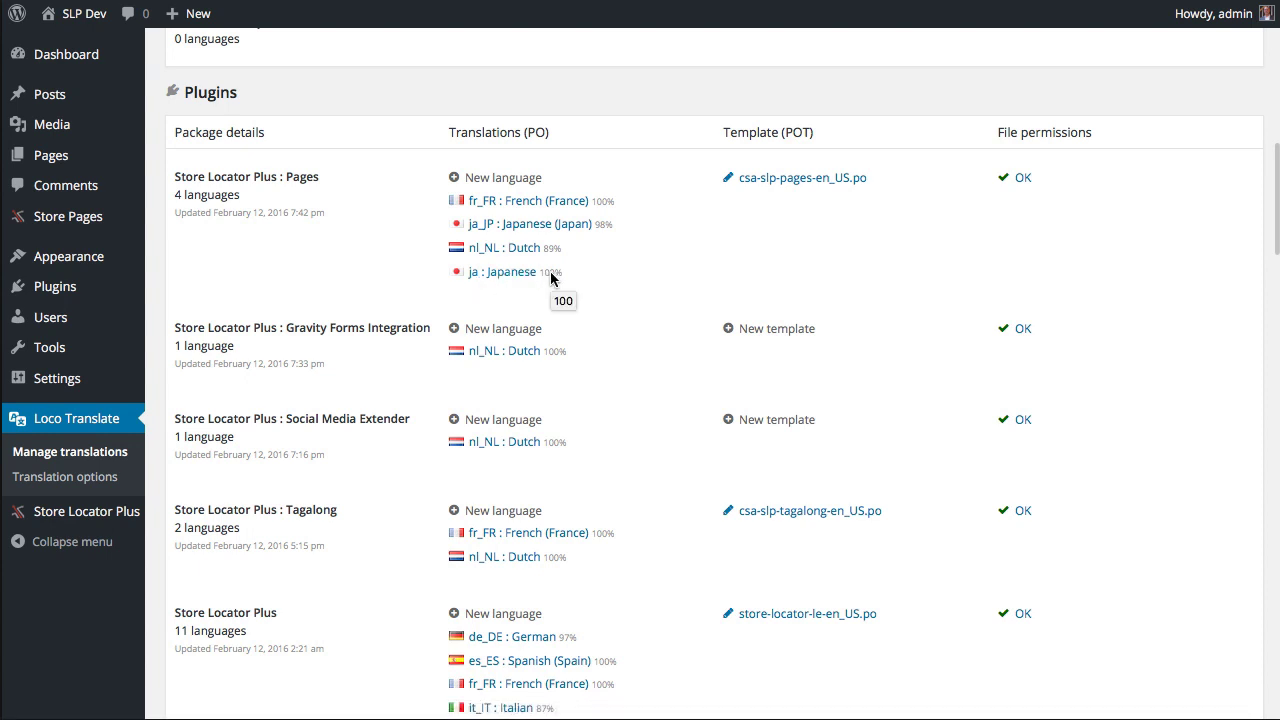
Open the fr_FR French (France) file under Store Locator Plus : Pages.
click(528, 201)
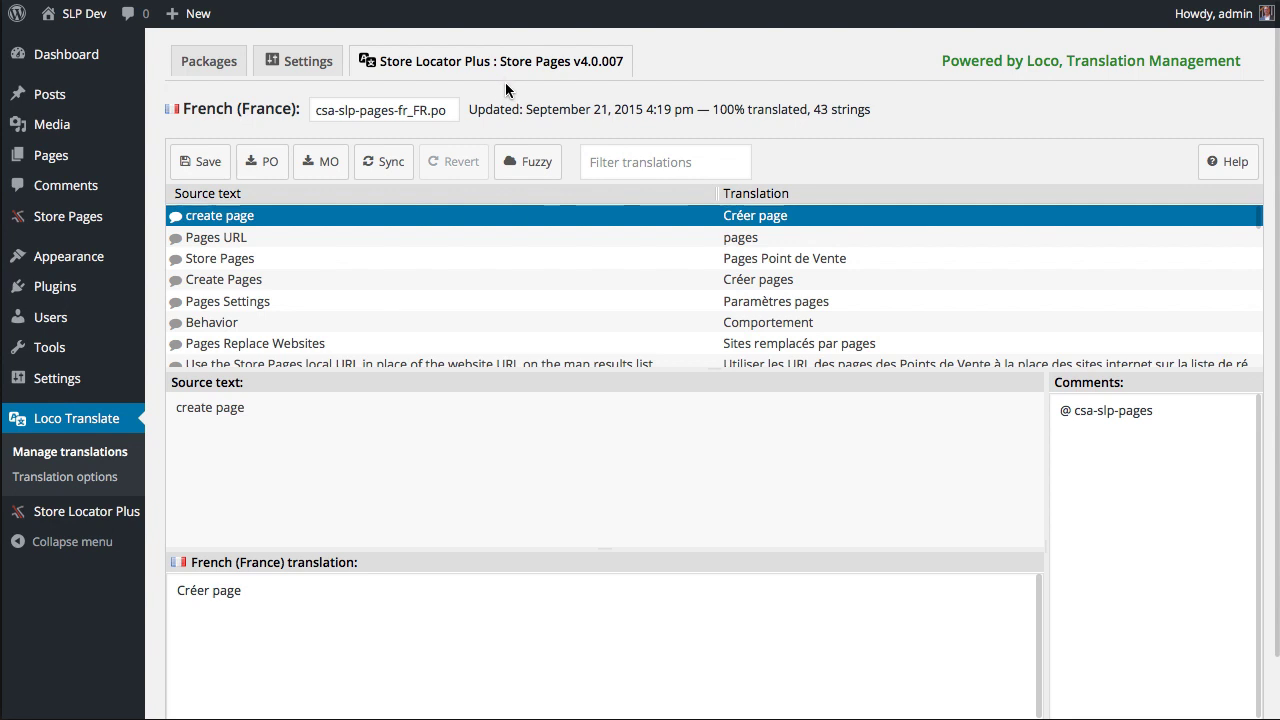
Sync the French file with source code, adding 24 strings and removing 11 obsolete ones.
click(385, 165)
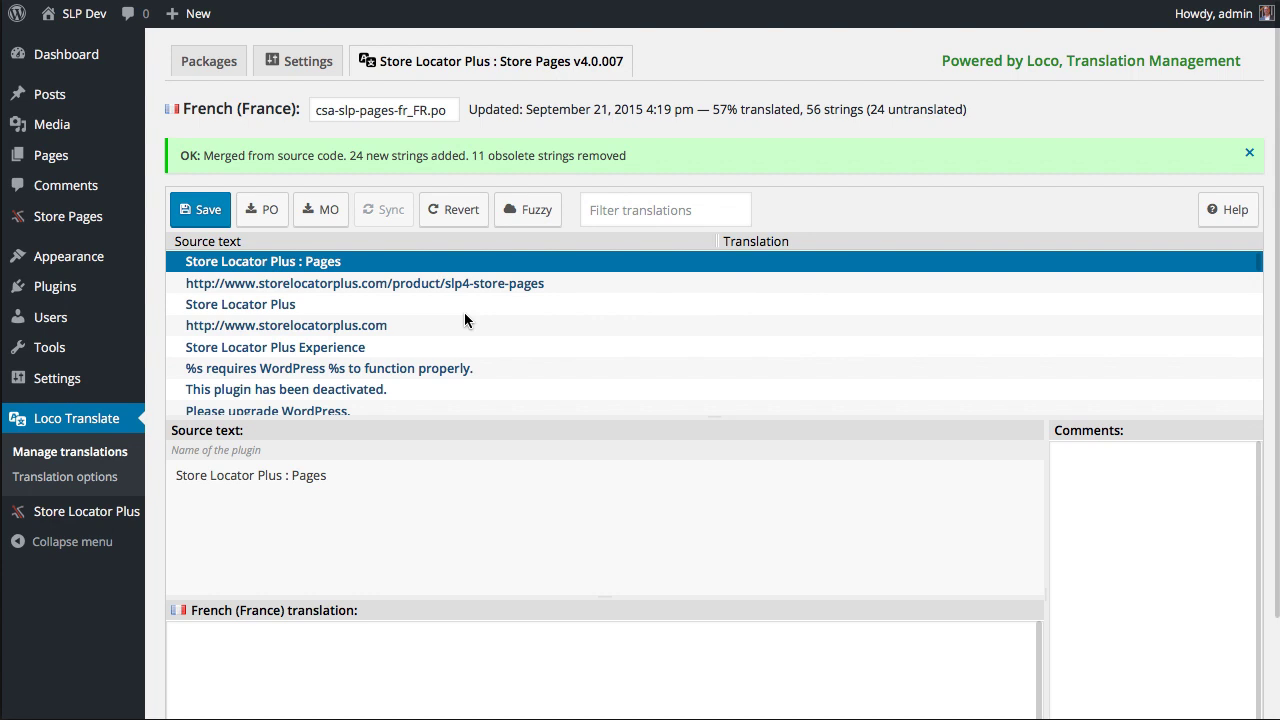
scroll(529, 378, down, 5)
scroll(520, 358, down, 2)
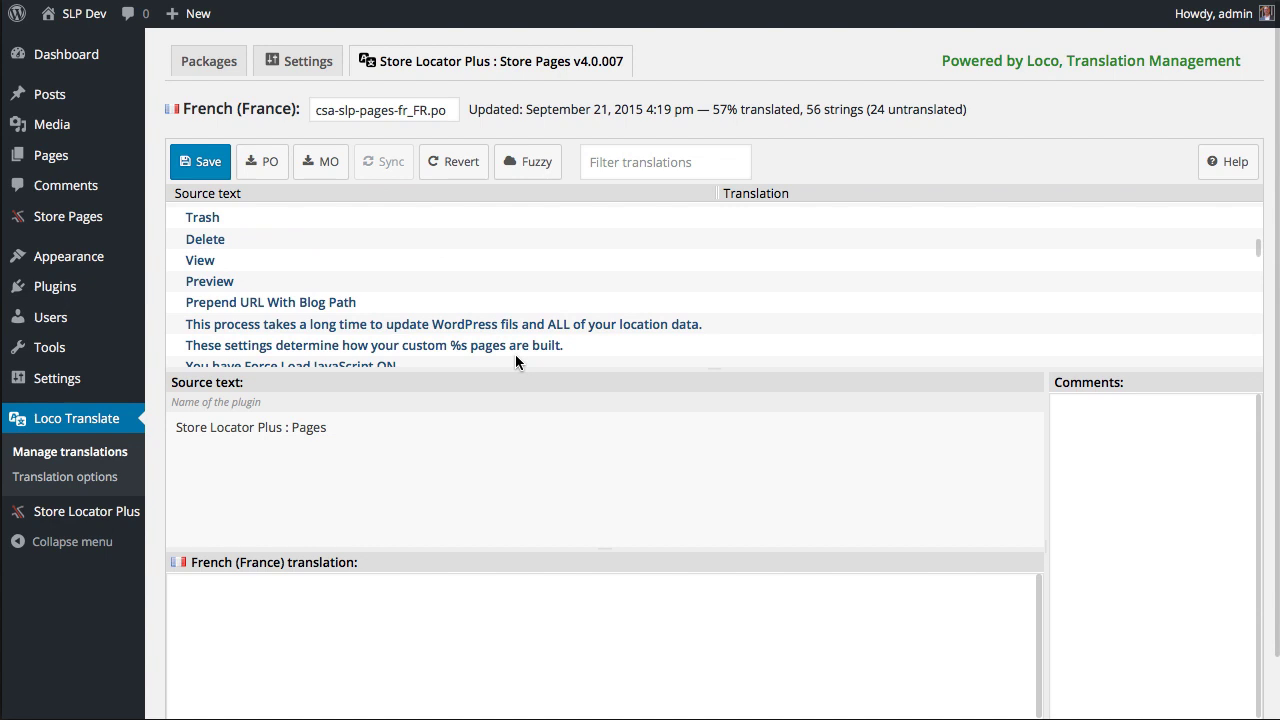
scroll(535, 295, up, 10)
scroll(537, 295, up, 3)
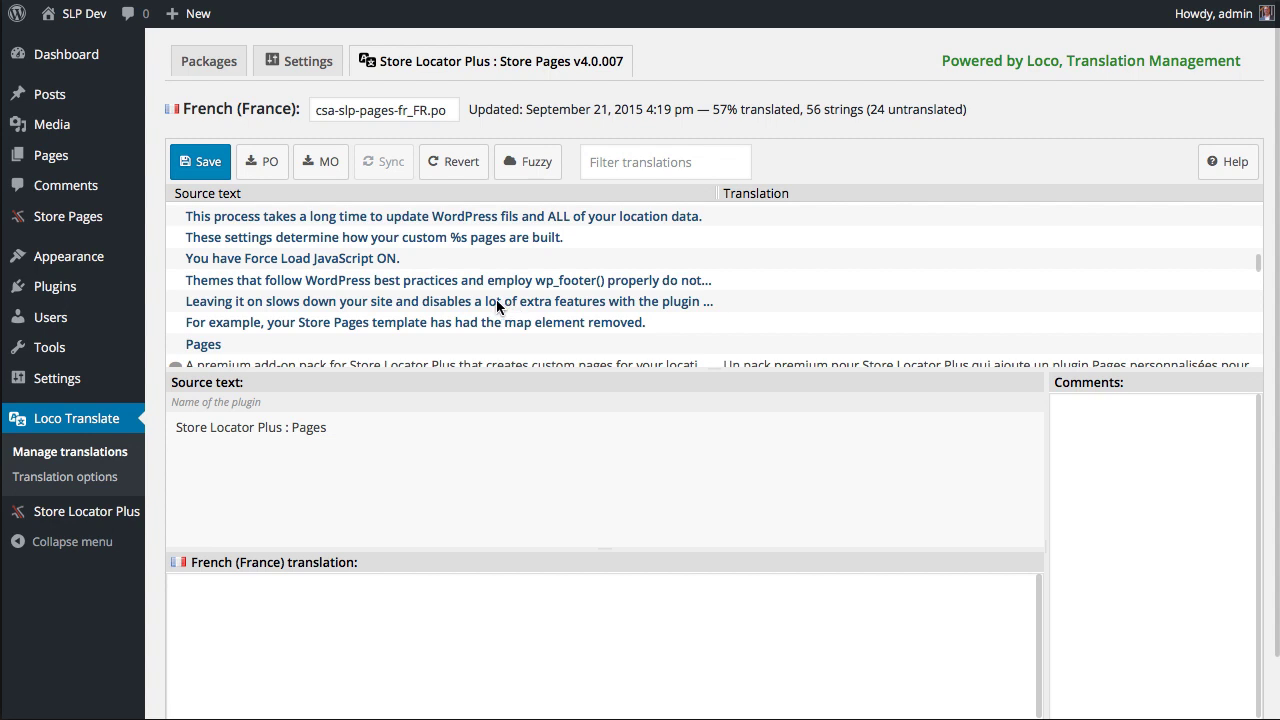
scroll(485, 299, down, 2)
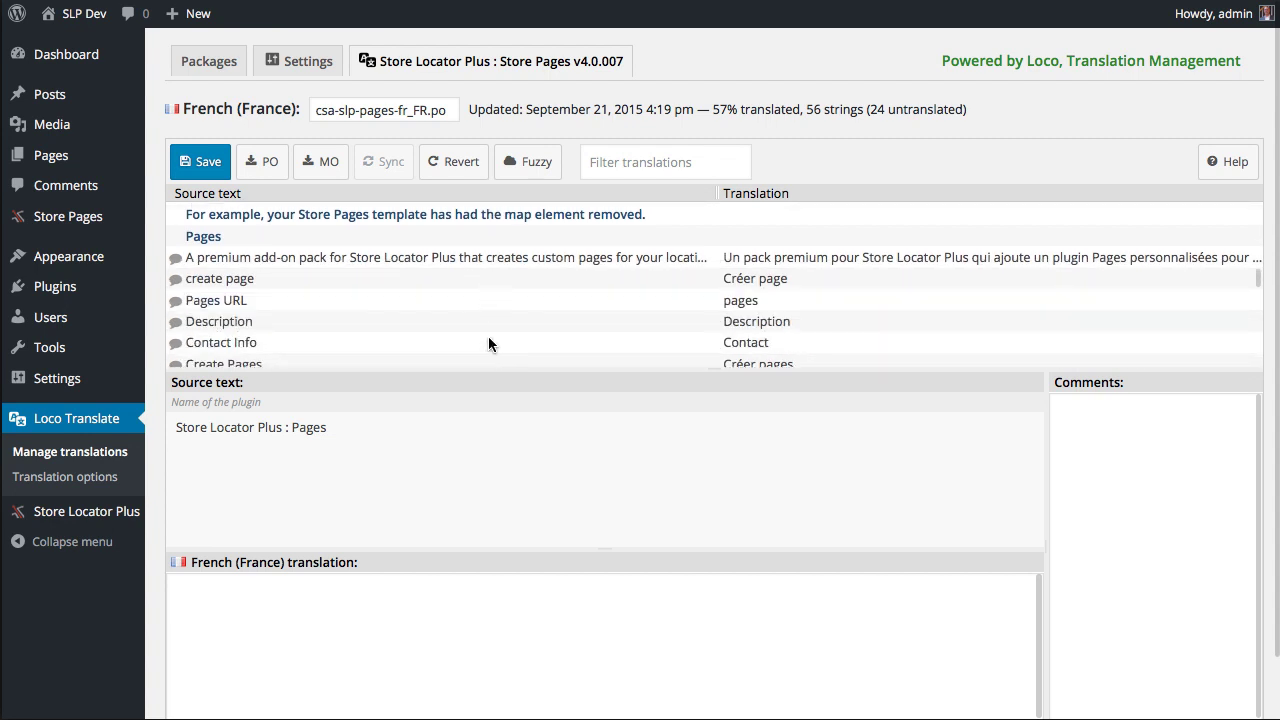
scroll(560, 342, down, 10)
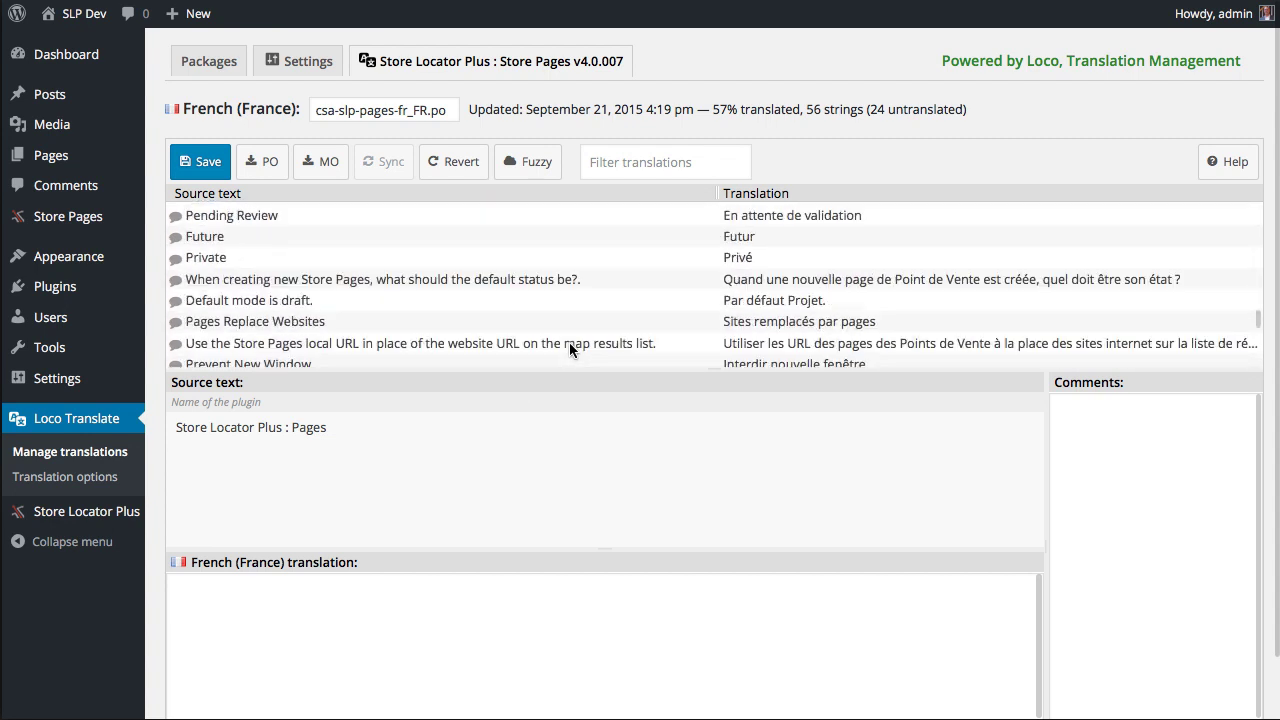
scroll(569, 352, up, 15)
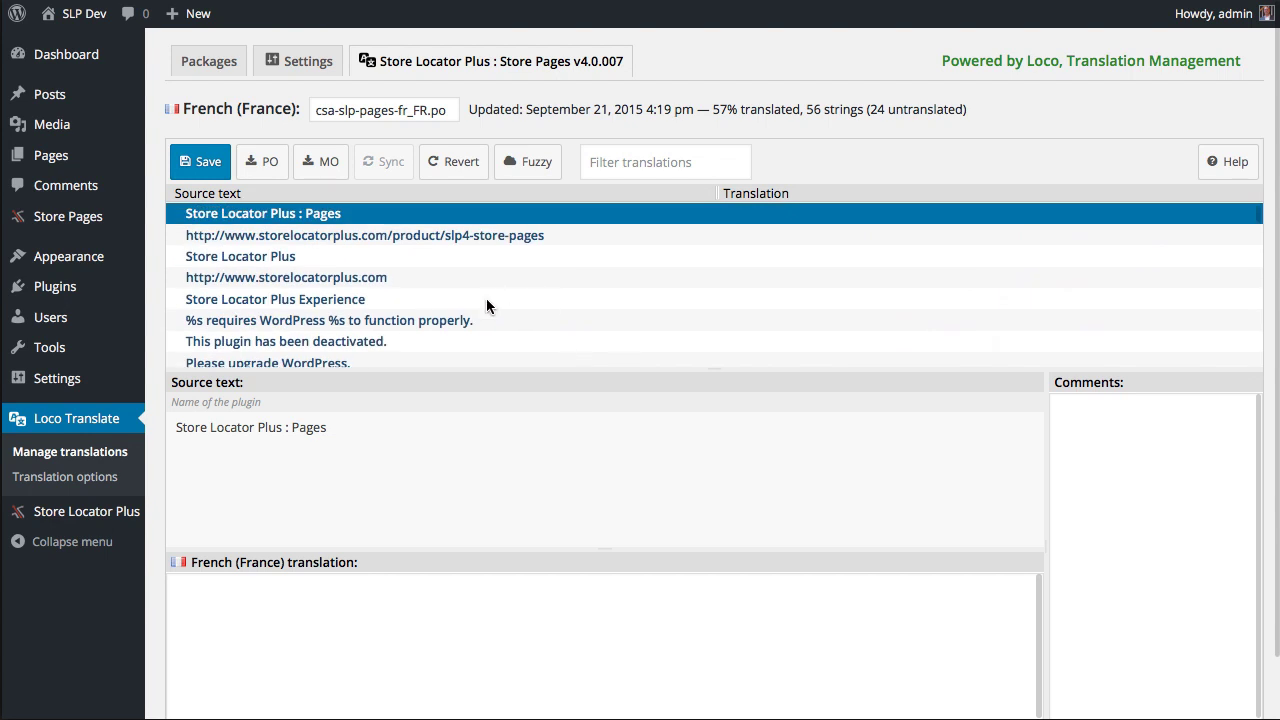
Translate the plugin URL string by pasting its source URL as the French text.
click(424, 233)
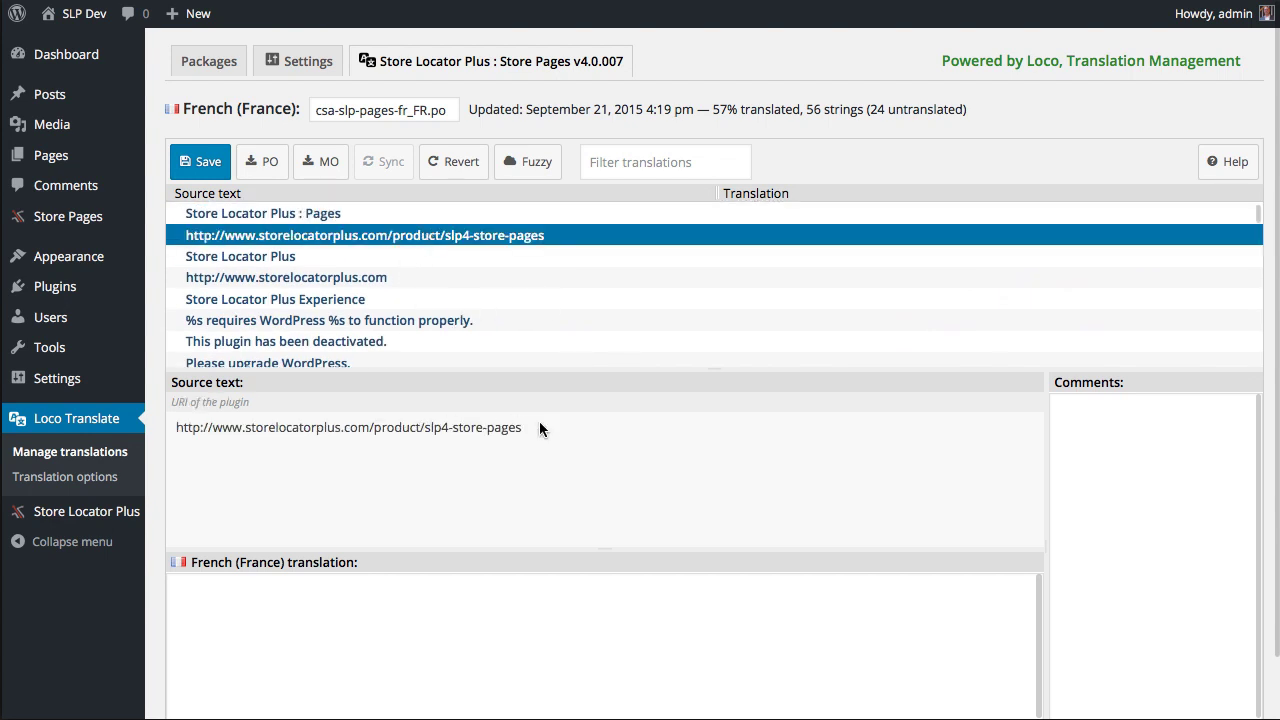
drag(538, 435, 295, 428)
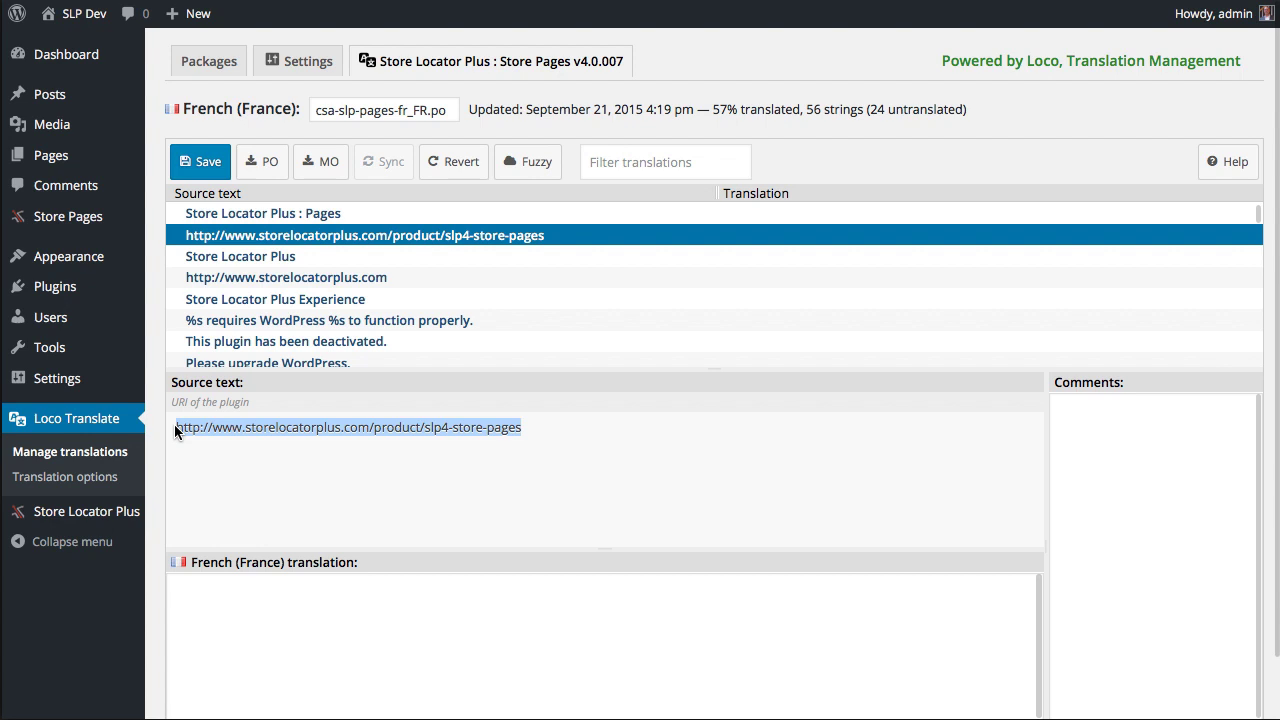
click(305, 608)
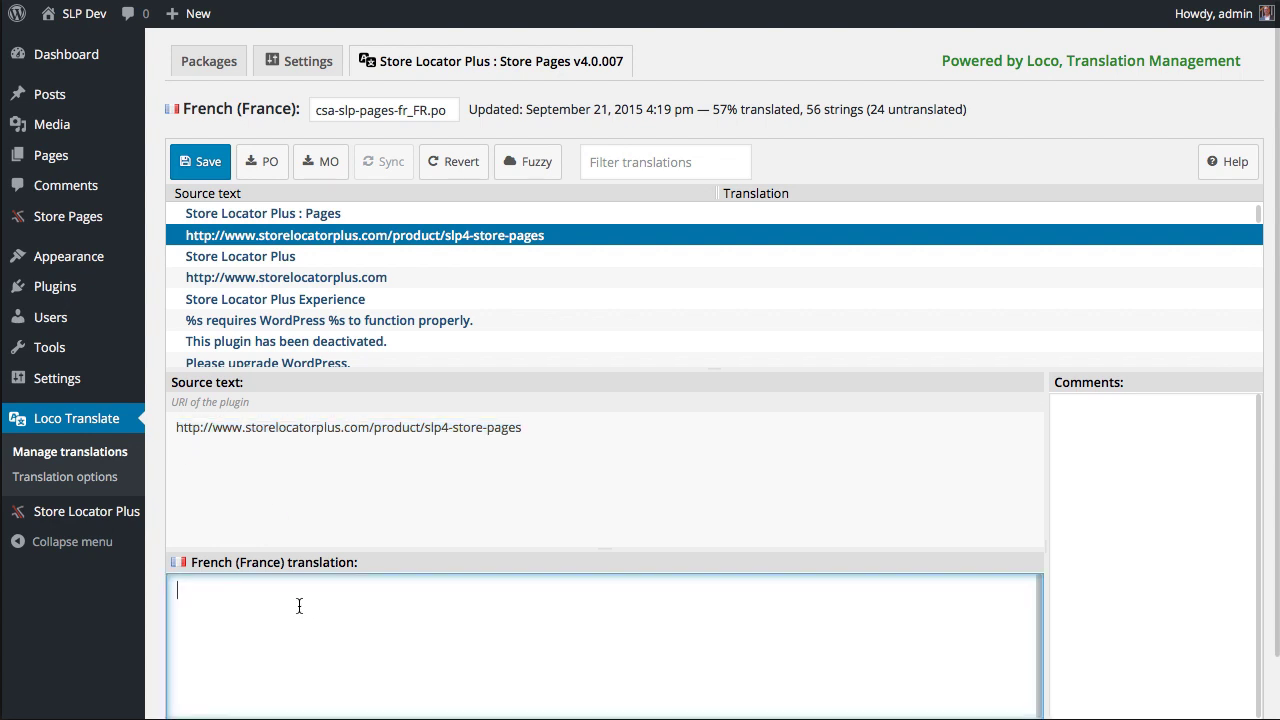
text(http://www.storelocatorplus.com/product/slp4-store-pages)
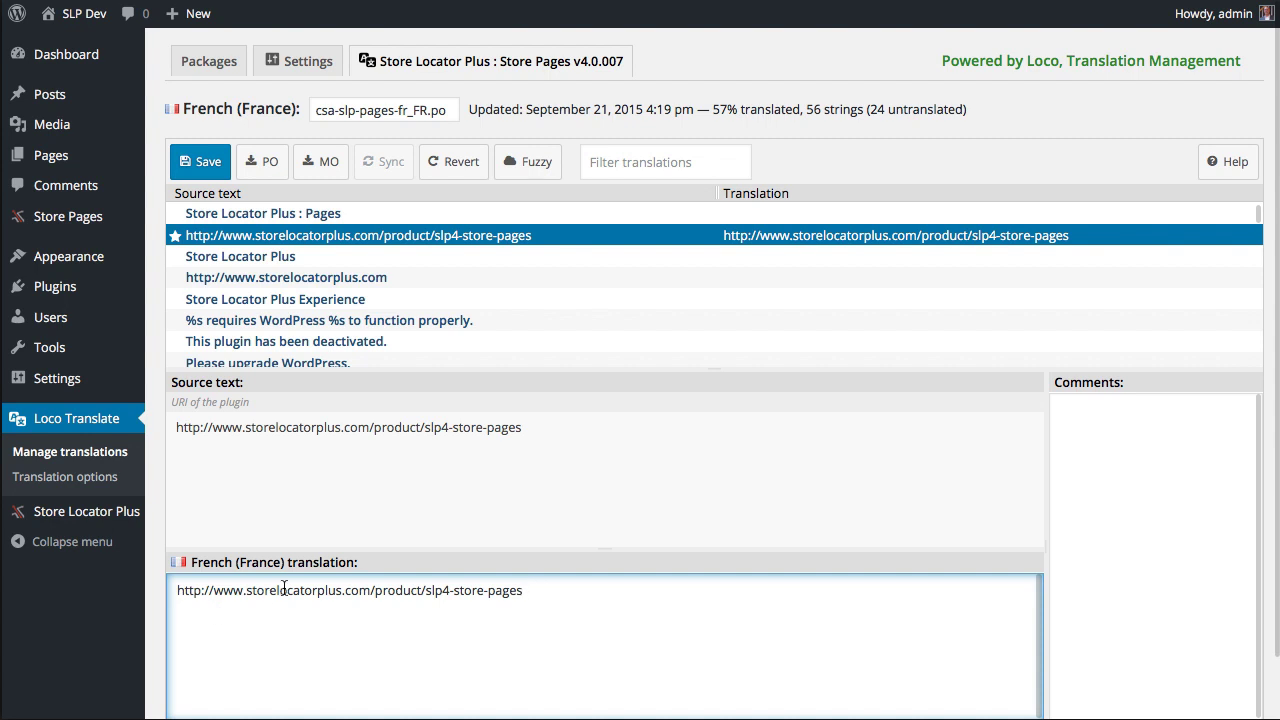
Translate the author URL string with its identical source URL, reaching 61% translated.
click(301, 283)
drag(374, 434, 205, 381)
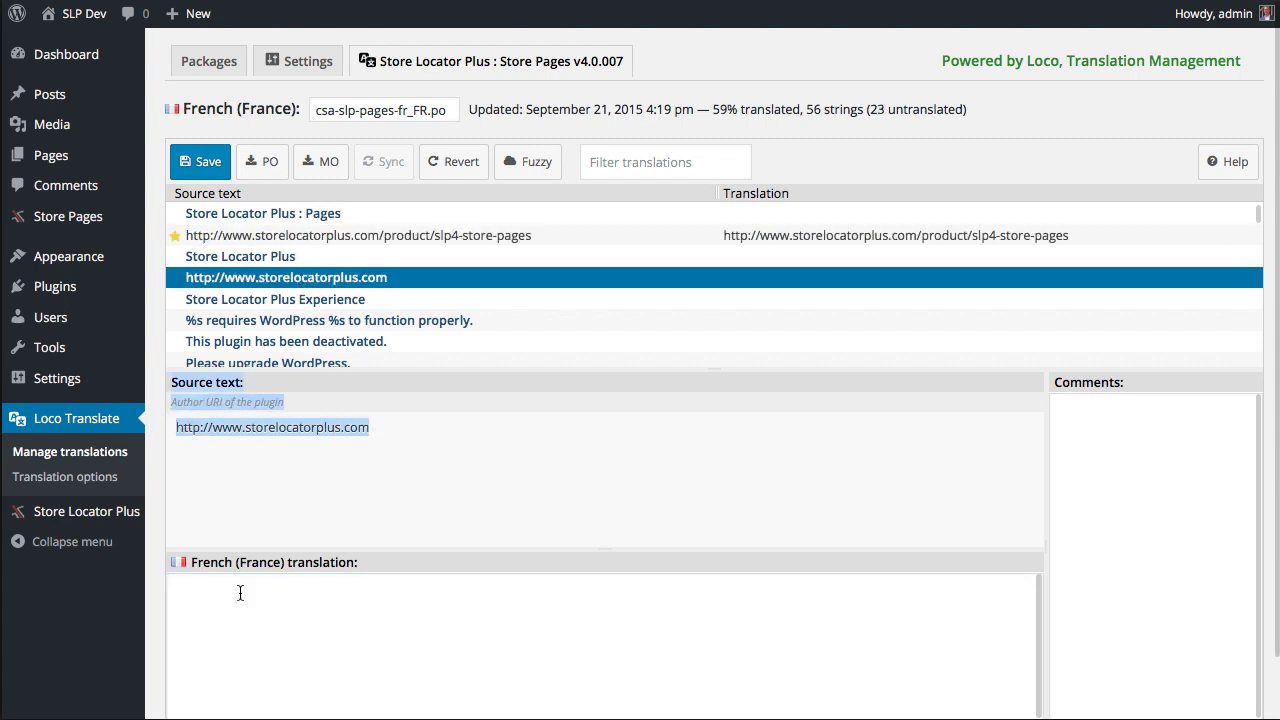
drag(408, 449, 180, 432)
key(ctrl+c)
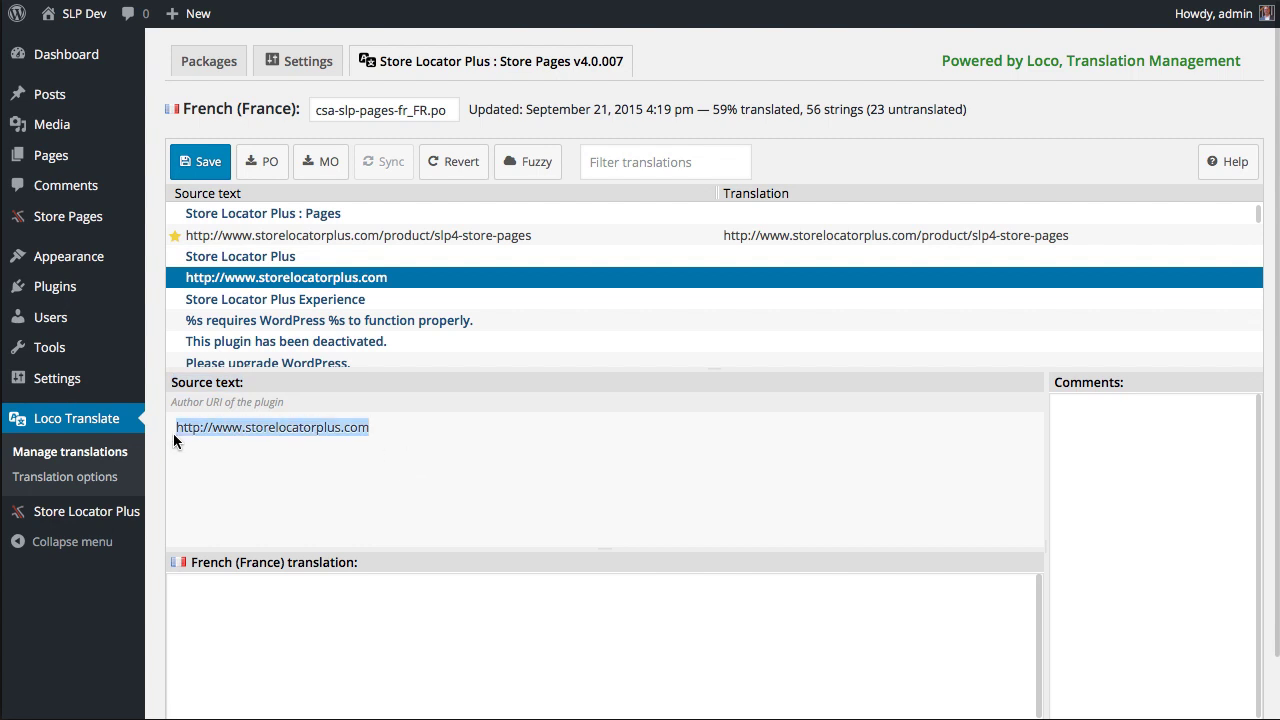
click(258, 587)
key(ctrl+v)
click(295, 222)
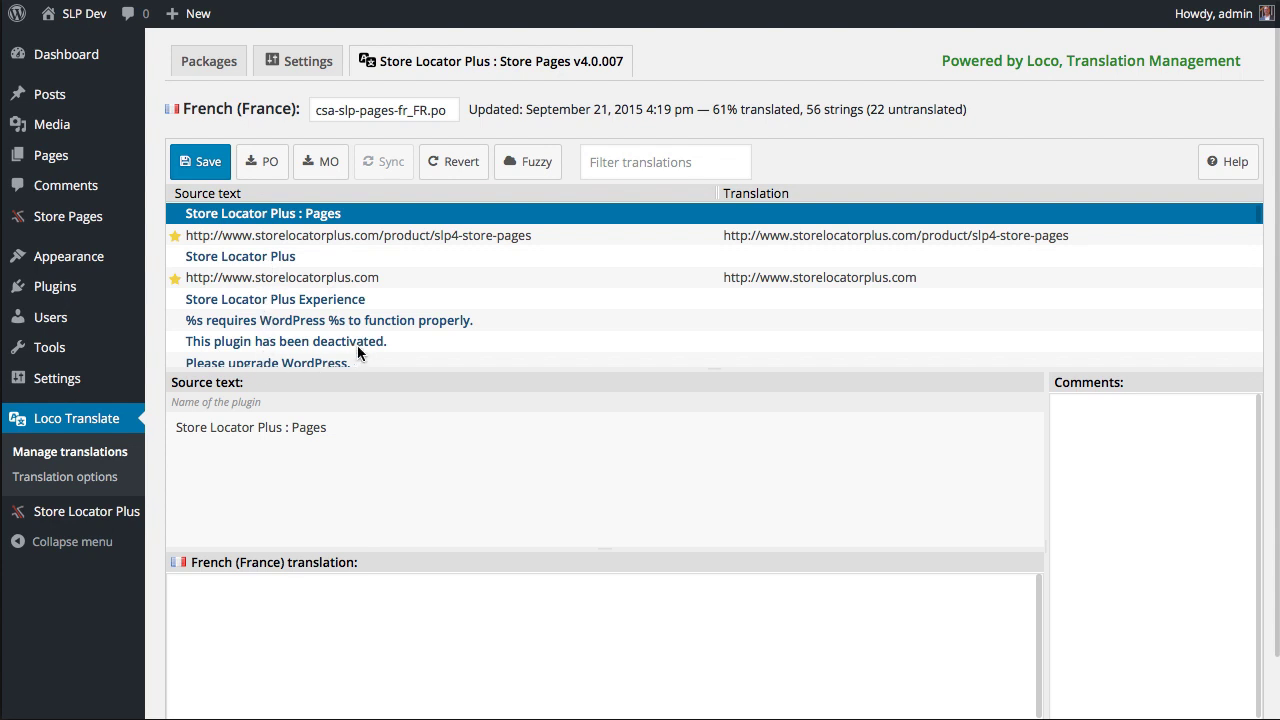
scroll(360, 350, down, 3)
scroll(361, 352, down, 3)
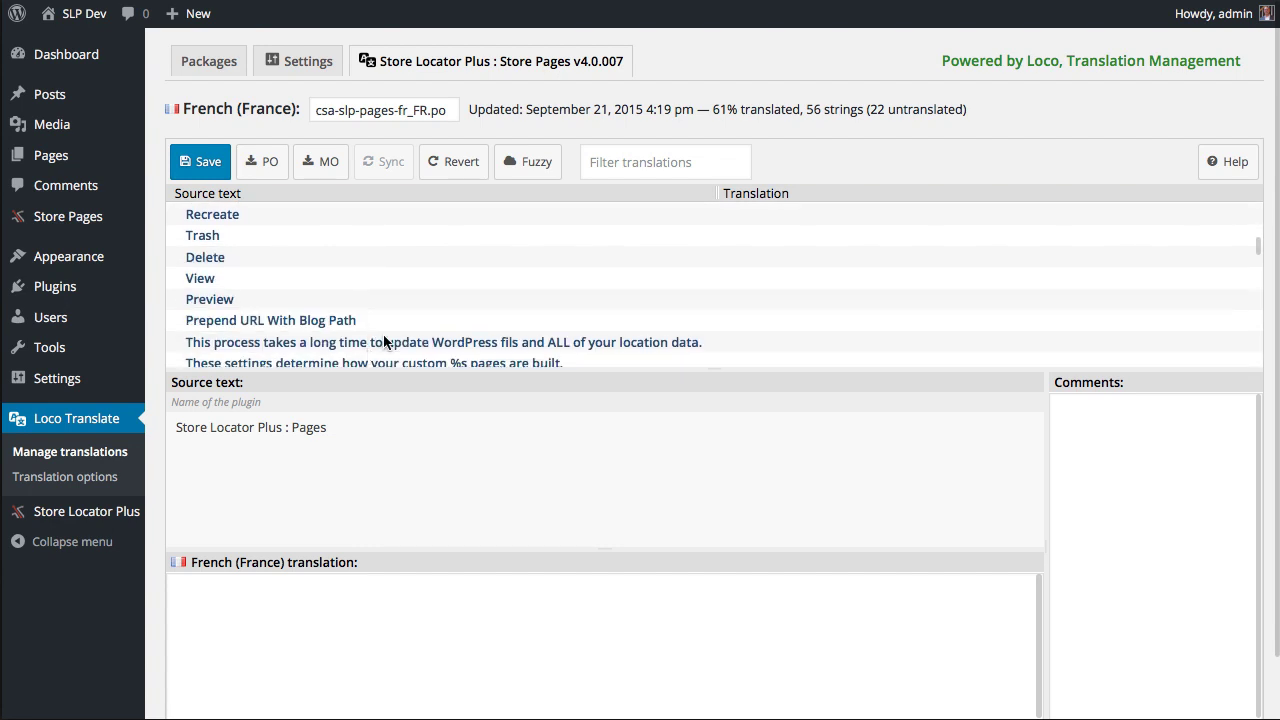
scroll(400, 335, up, 10)
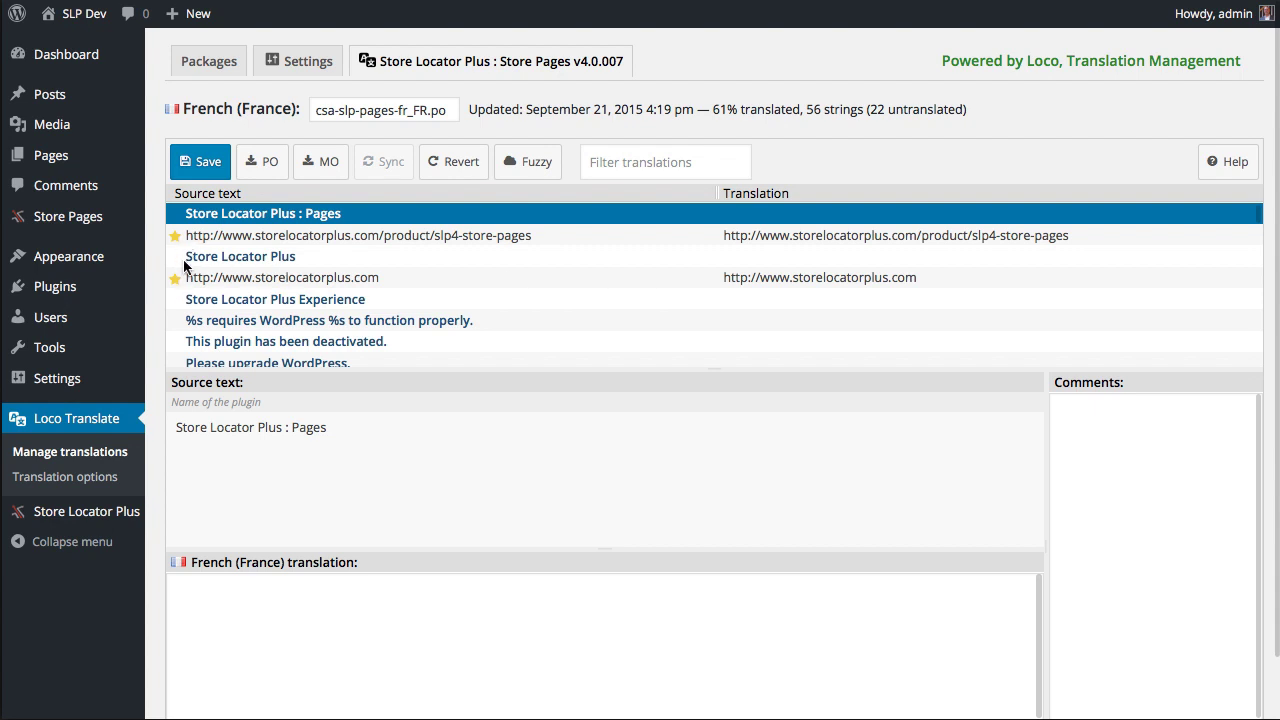
Save the French PO file, compiling csa-slp-pages-fr_FR.mo.
click(207, 168)
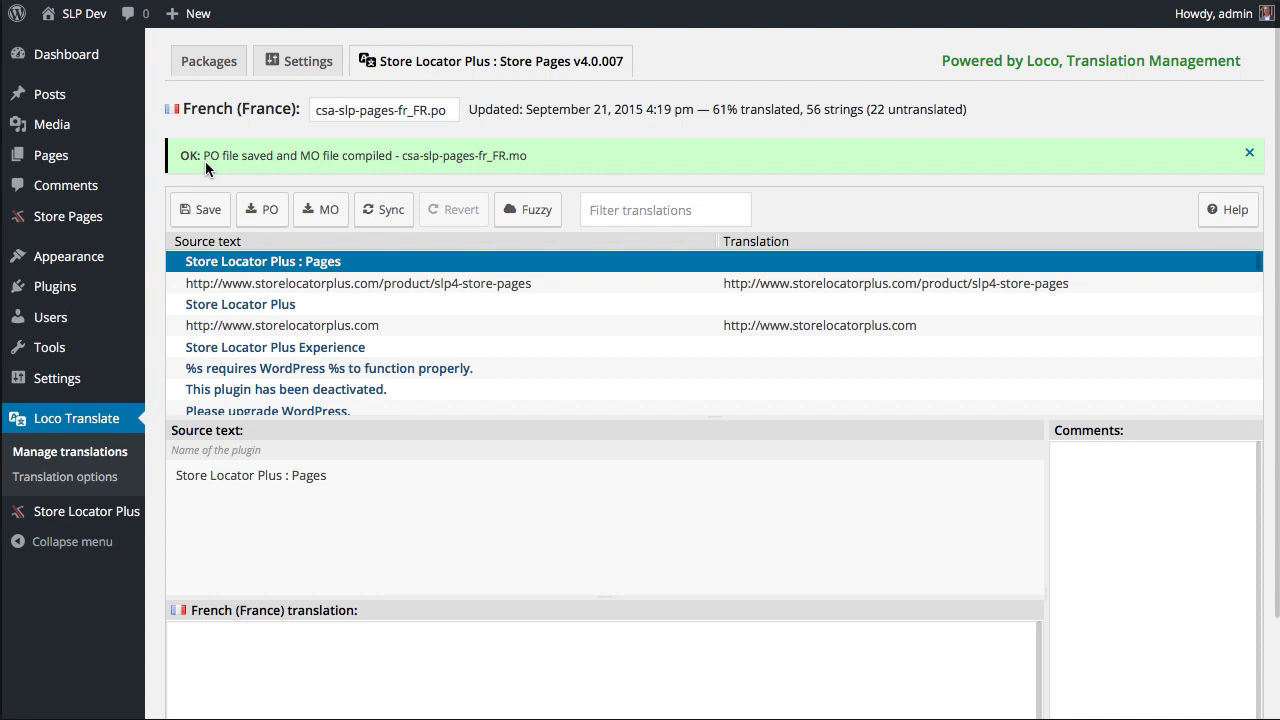